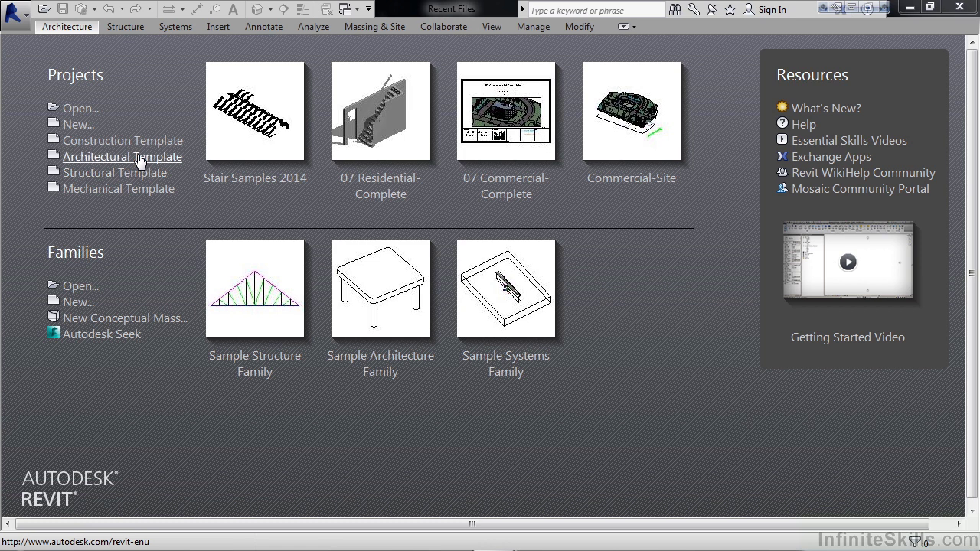
Create a new project, Project9, from the Architectural Template
{"action": "left_click", "coordinate": [77, 108]}
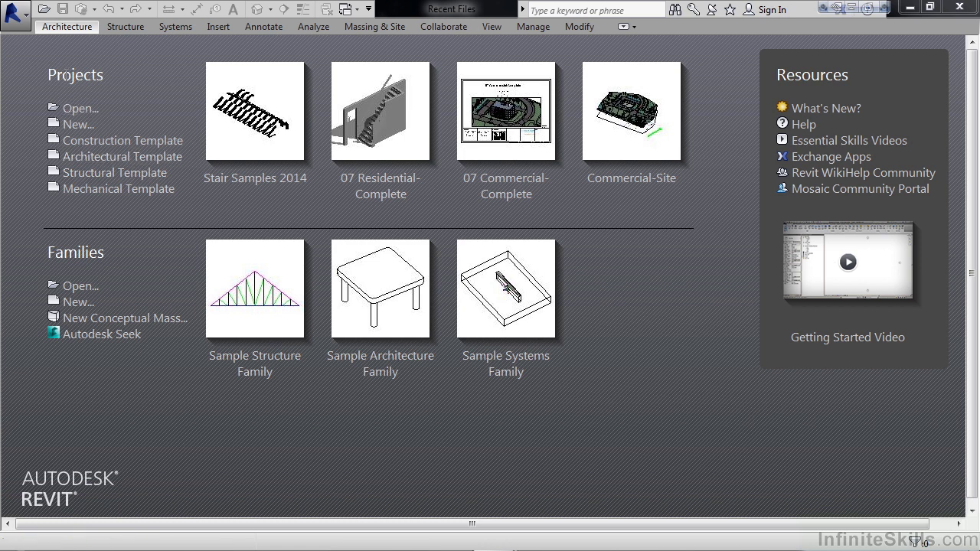
{"action": "left_click", "coordinate": [17, 21]}
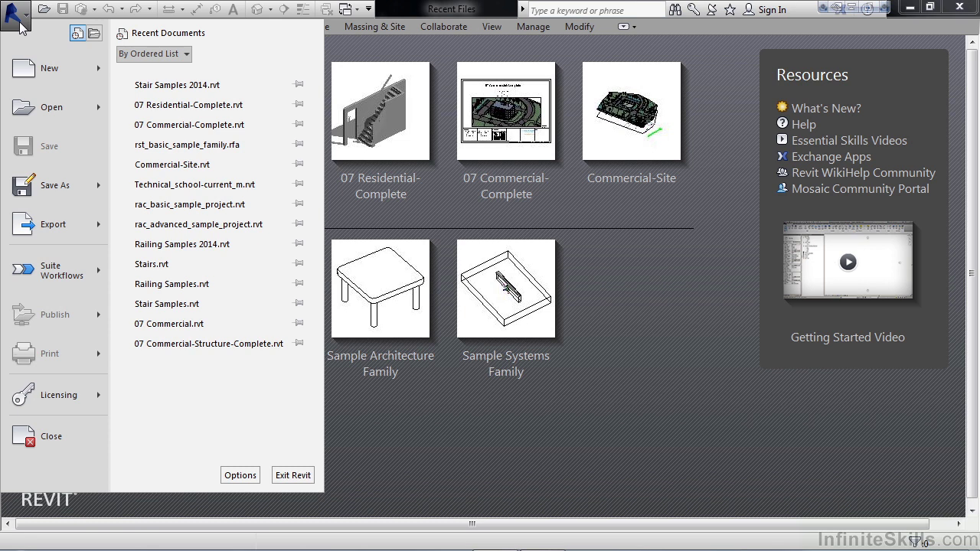
{"action": "mouse_move", "coordinate": [38, 69]}
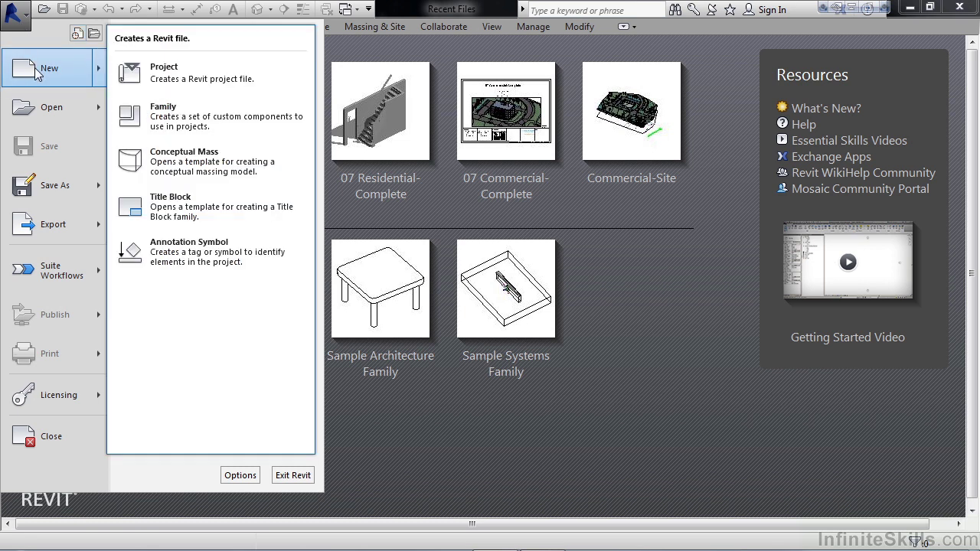
{"action": "left_click", "coordinate": [177, 71]}
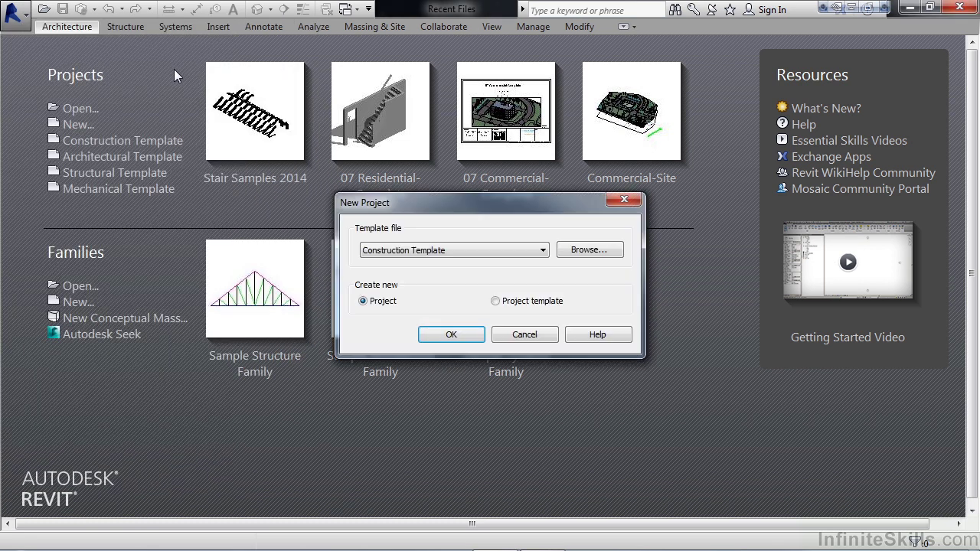
{"action": "left_click", "coordinate": [407, 252]}
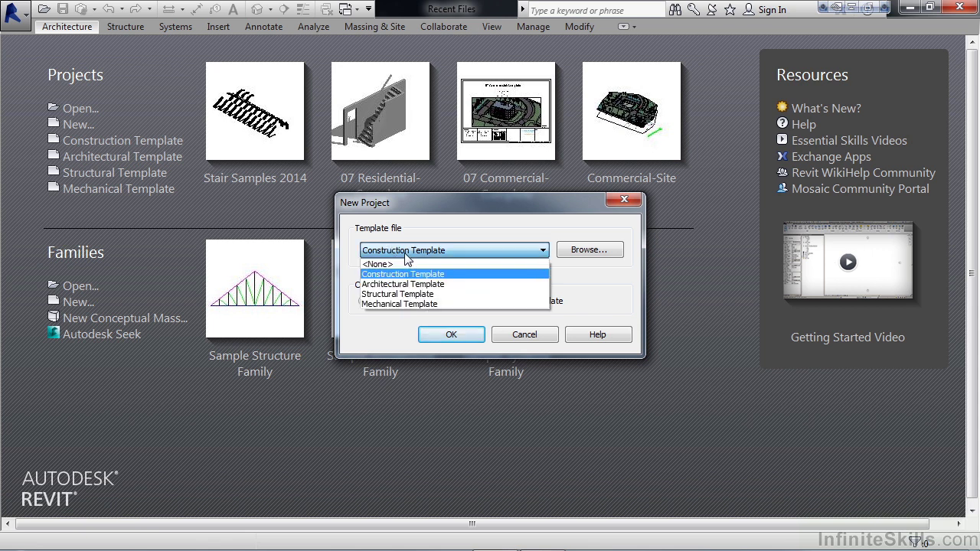
{"action": "left_click", "coordinate": [411, 284]}
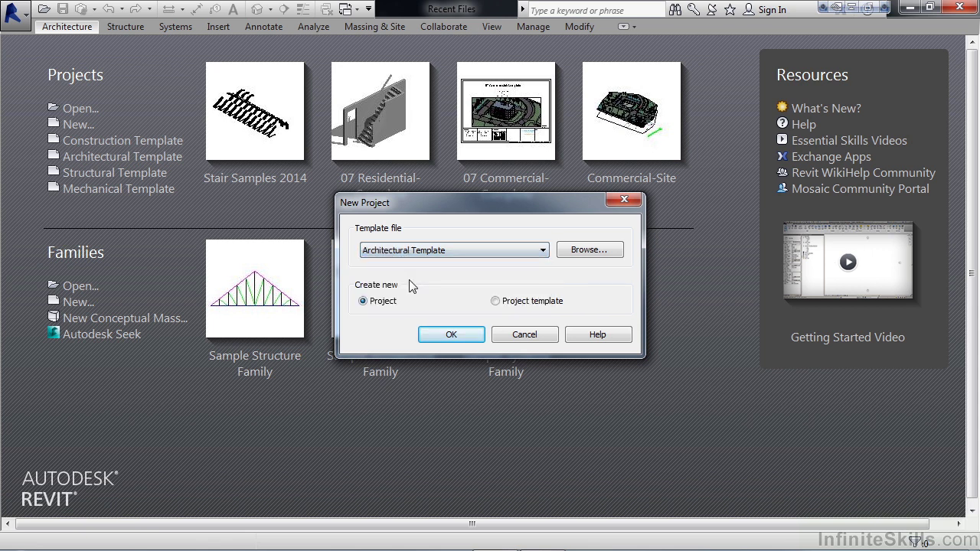
{"action": "left_click", "coordinate": [462, 337]}
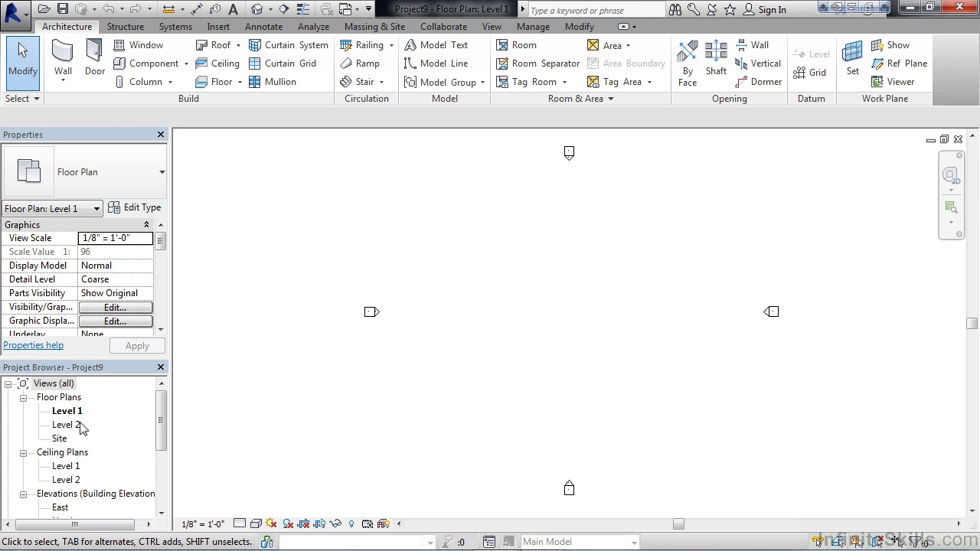
Select the East elevation in the Project Browser
{"action": "left_click", "coordinate": [59, 507]}
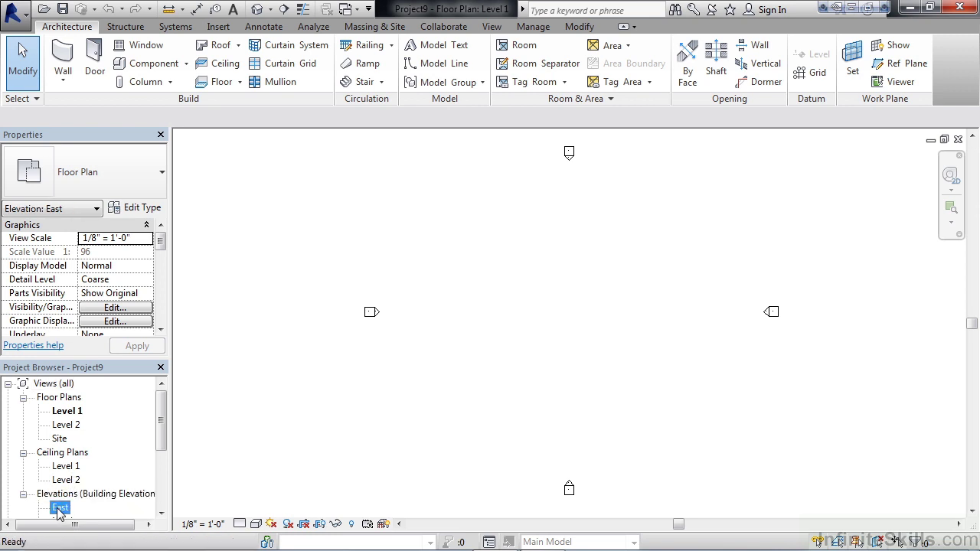
Open the East elevation and zoom in to confirm Level 1 at 0'-0" and Level 2 at 10'-0"
{"action": "double_click", "coordinate": [60, 507]}
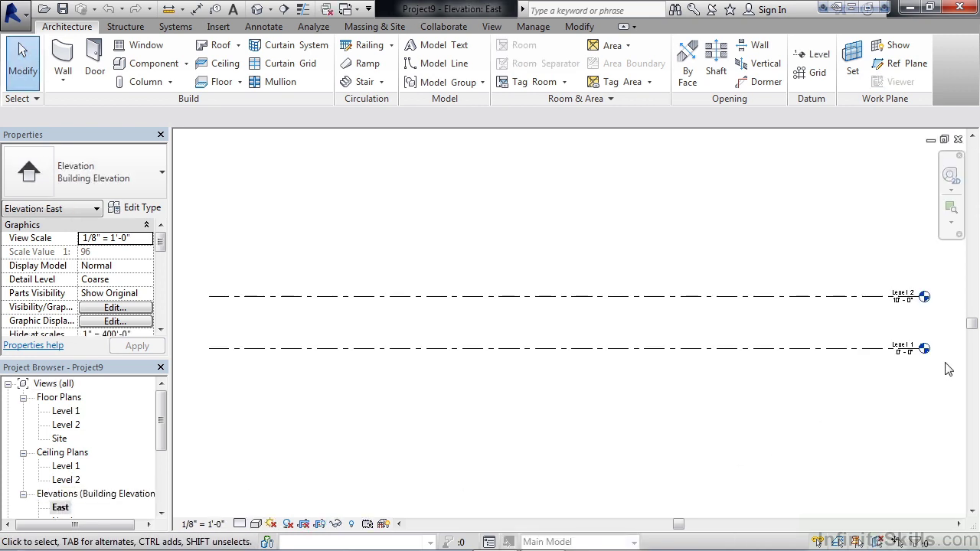
{"action": "scroll", "coordinate": [951, 345], "scroll_direction": "up", "scroll_amount": 5}
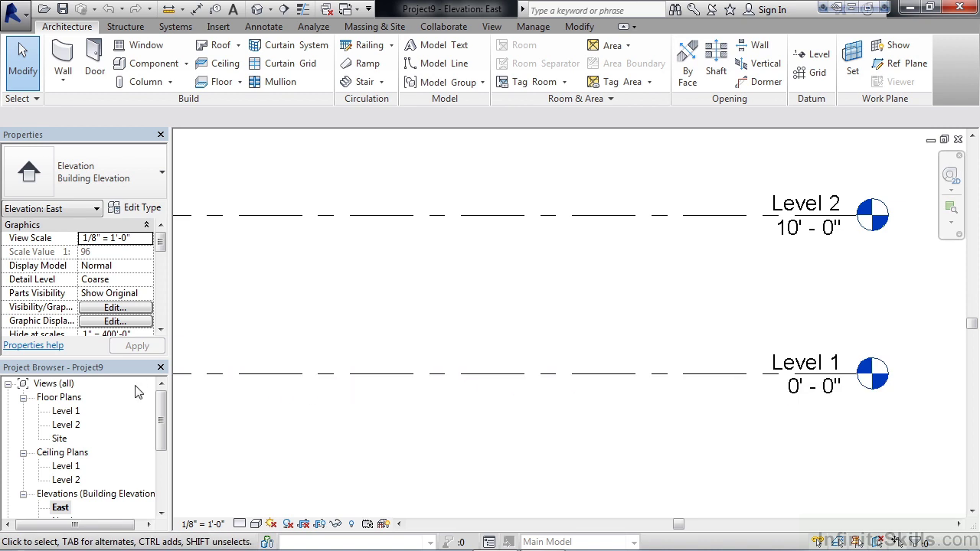
Return to the Level 1 floor plan and list the Stair by Component and Stair by Sketch options
{"action": "double_click", "coordinate": [69, 412]}
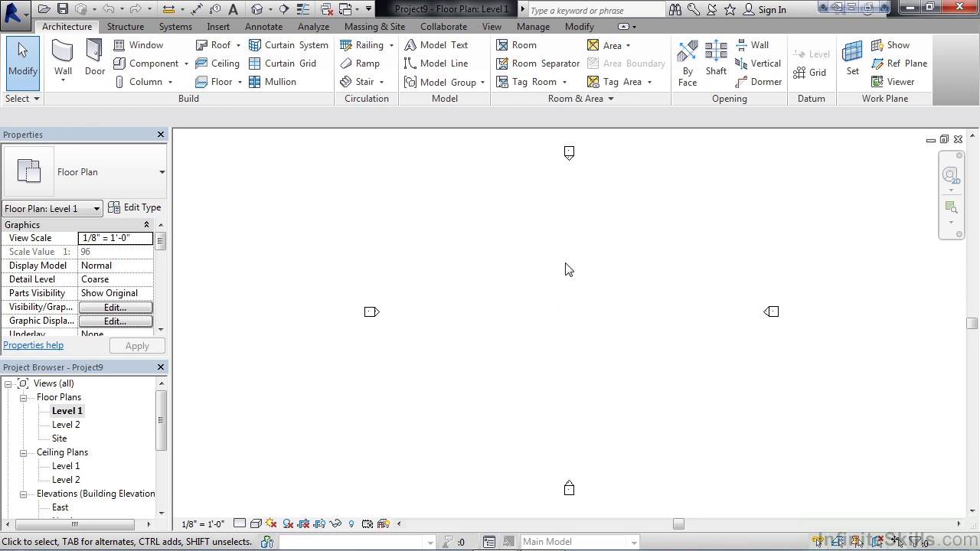
{"action": "left_click", "coordinate": [382, 82]}
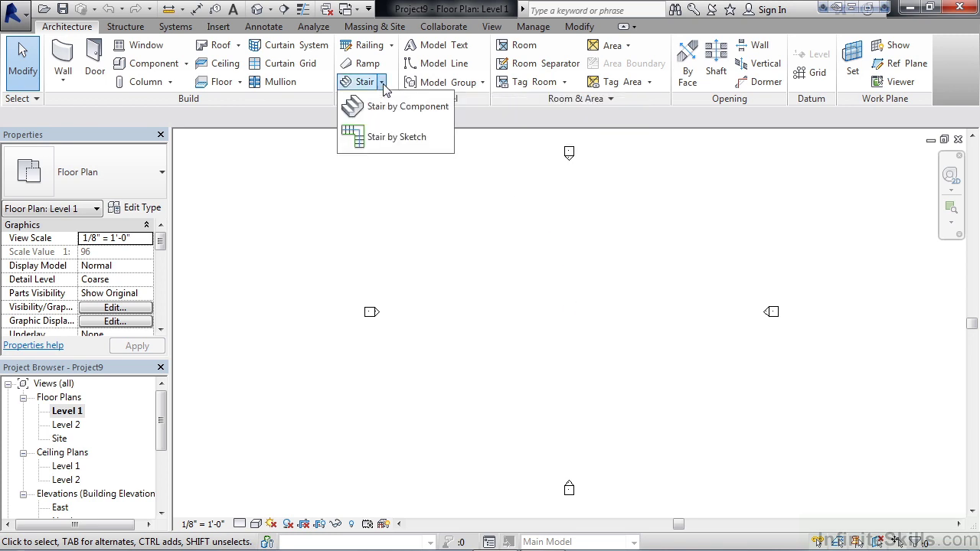
Start a Stair by Sketch with 7" max riser and 11" tread from Level 1 to Level 2
{"action": "left_click", "coordinate": [385, 137]}
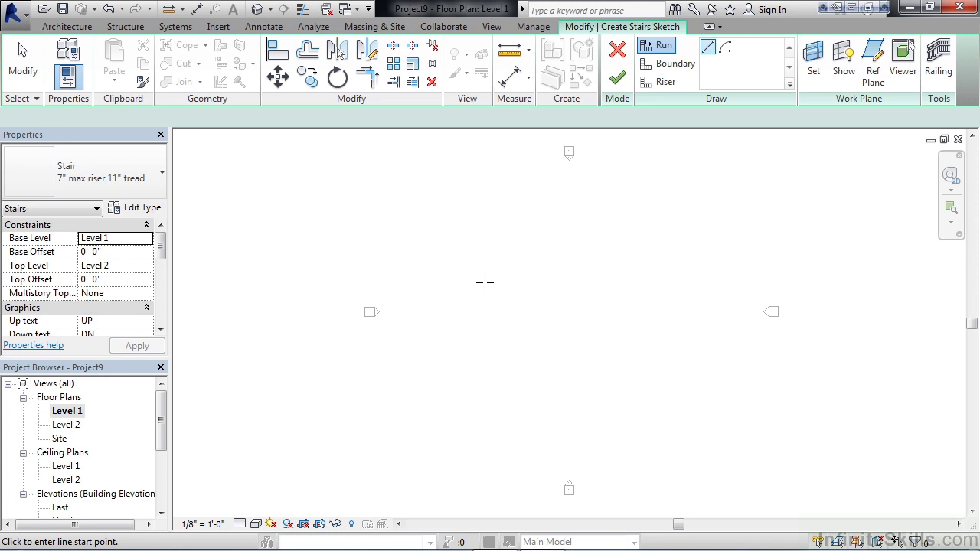
Set the stair run's start point on Level 1 and zoom in to stretch it toward 15'-7"
{"action": "left_click", "coordinate": [484, 283]}
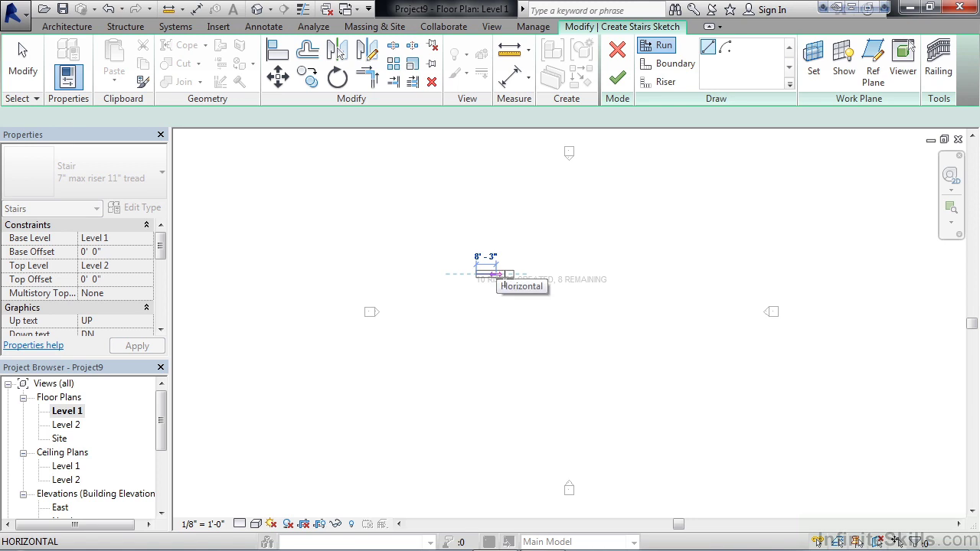
{"action": "scroll", "coordinate": [503, 277], "scroll_direction": "up", "scroll_amount": 5}
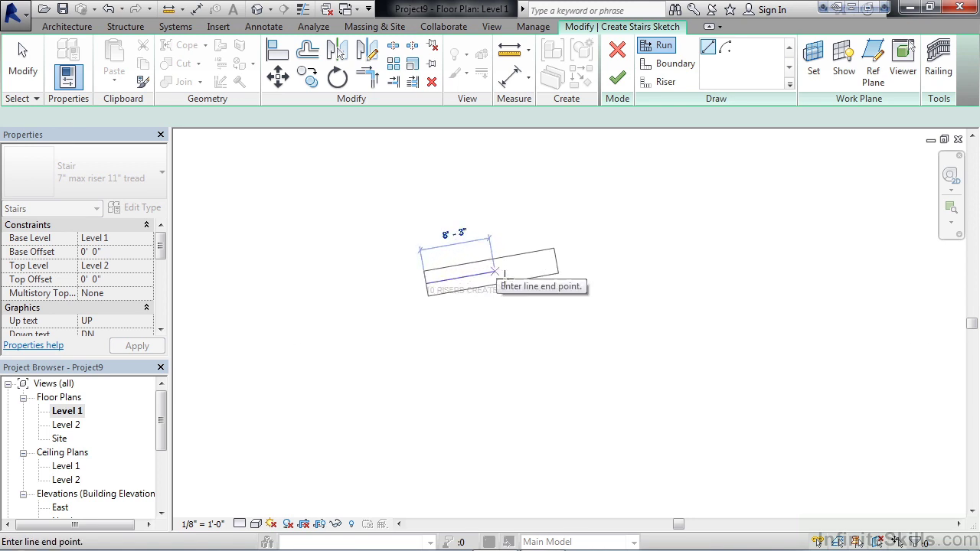
{"action": "scroll", "coordinate": [502, 277], "scroll_direction": "up", "scroll_amount": 4}
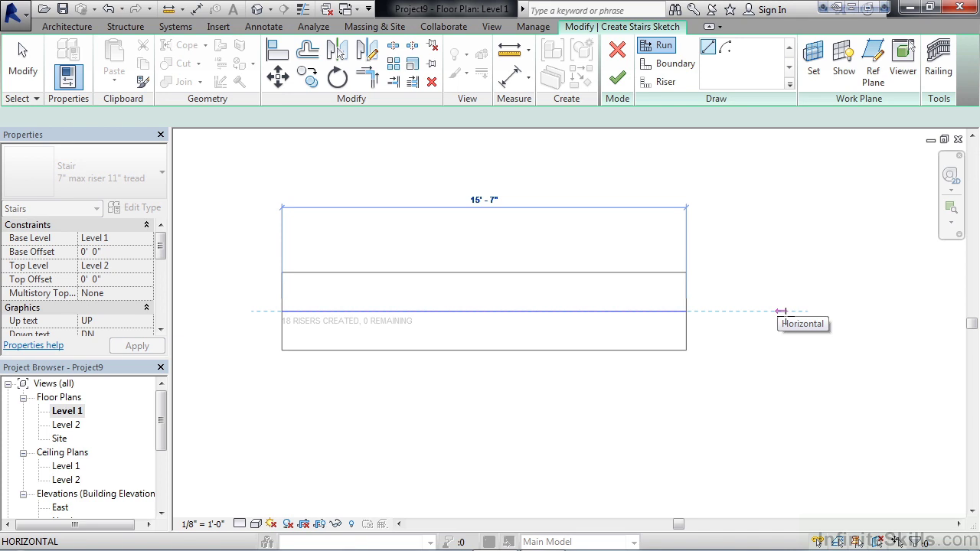
Place the run's end point so all 18 risers are created with 0 remaining
{"action": "left_click", "coordinate": [780, 311]}
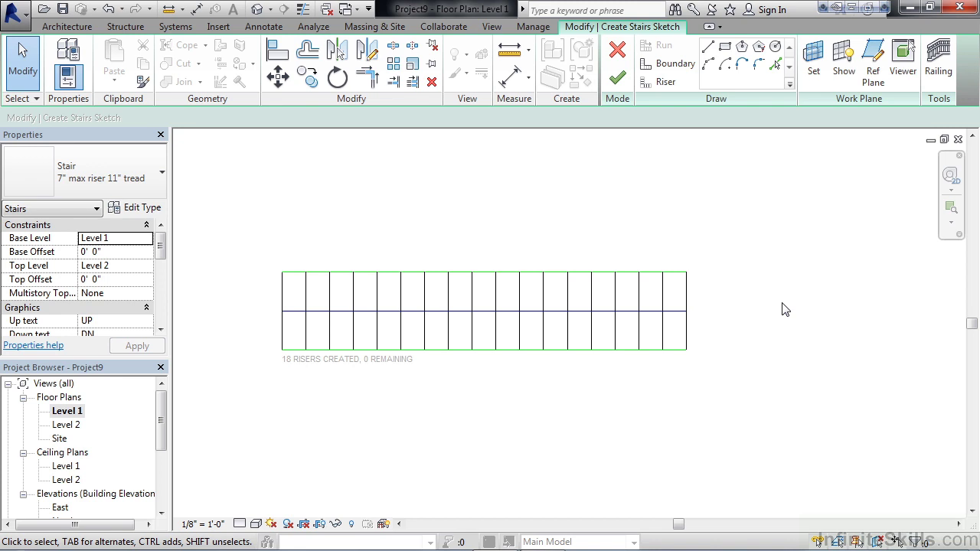
{"action": "left_click", "coordinate": [295, 277]}
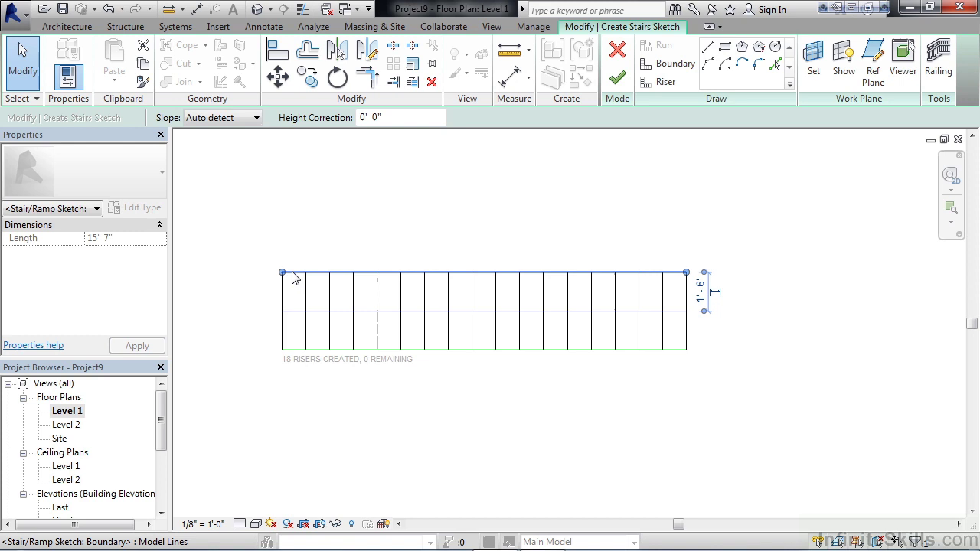
{"action": "left_click_drag", "start_coordinate": [282, 273], "coordinate": [282, 252]}
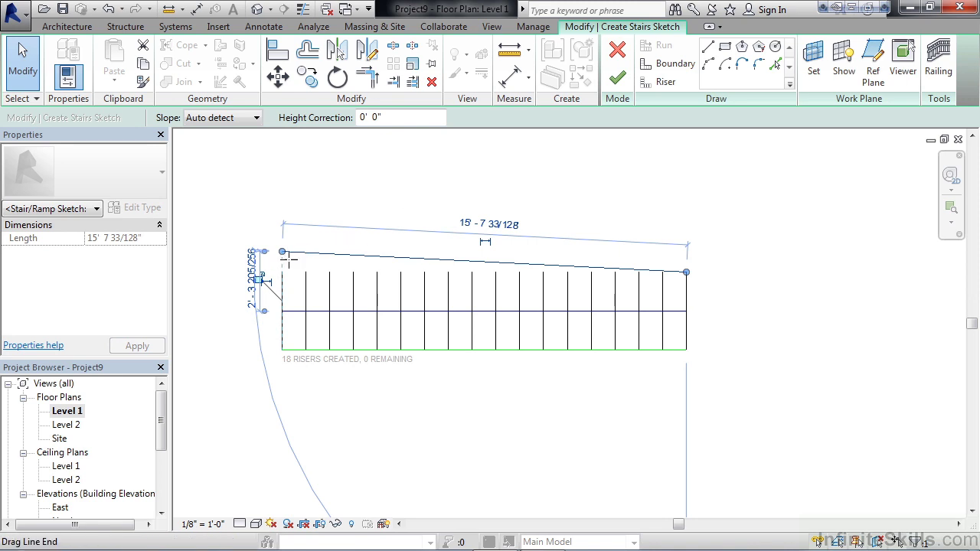
{"action": "left_click_drag", "start_coordinate": [282, 252], "coordinate": [283, 272]}
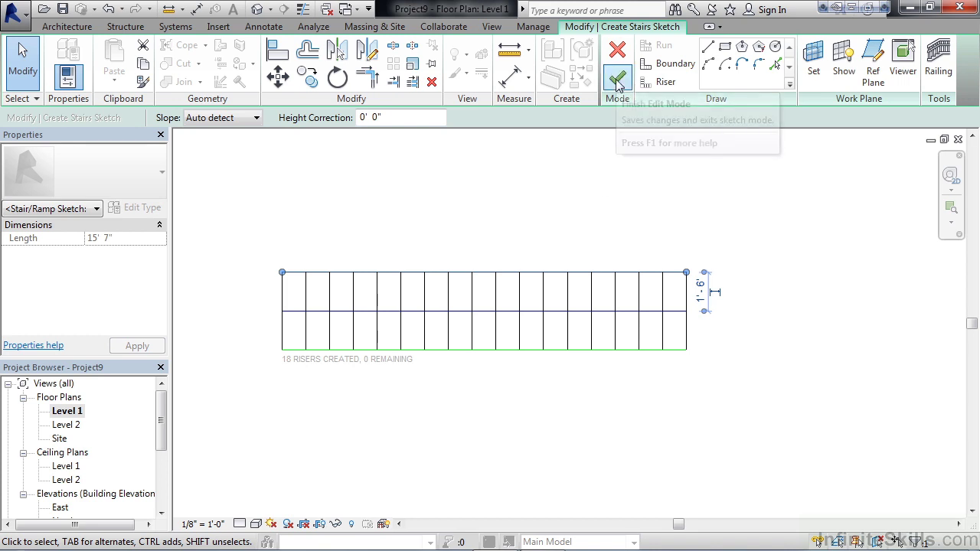
Clear the sketch selection, then select the finished 7" riser, 11" tread stair labelled UP
{"action": "key", "text": "Escape"}
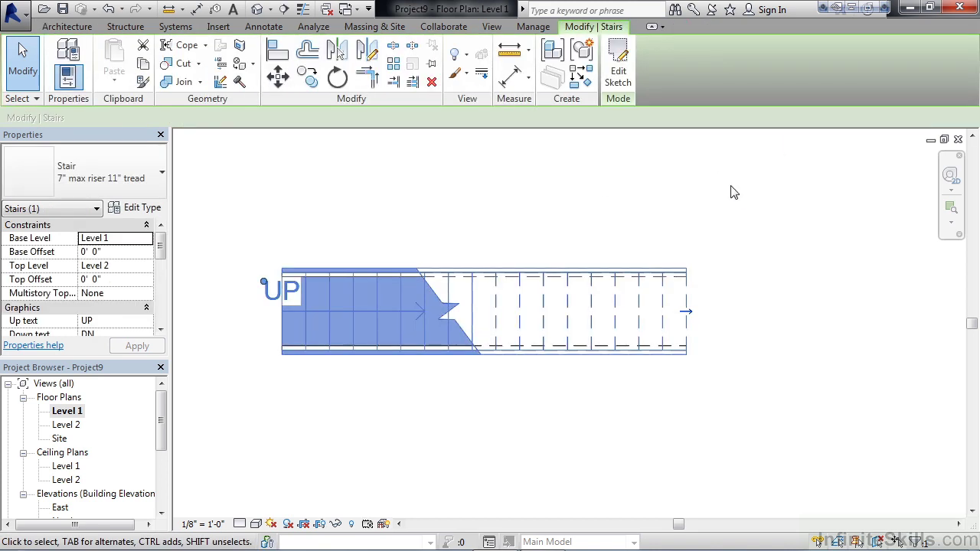
{"action": "left_click", "coordinate": [811, 214]}
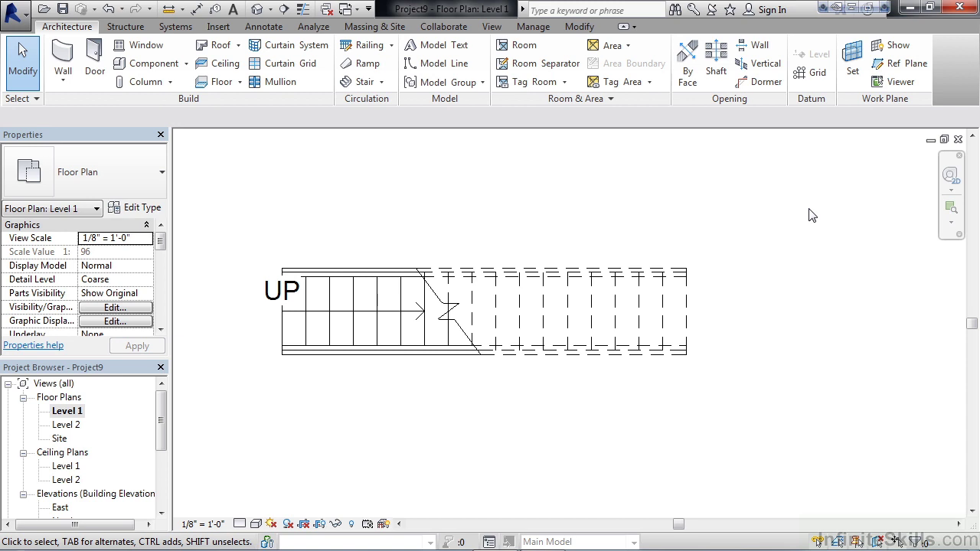
{"action": "left_click", "coordinate": [666, 306]}
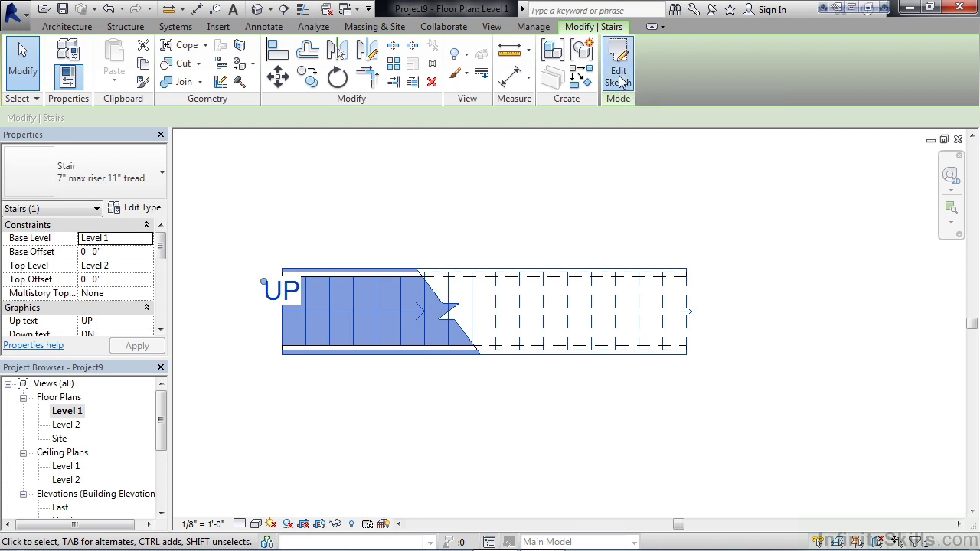
{"action": "left_click", "coordinate": [619, 77]}
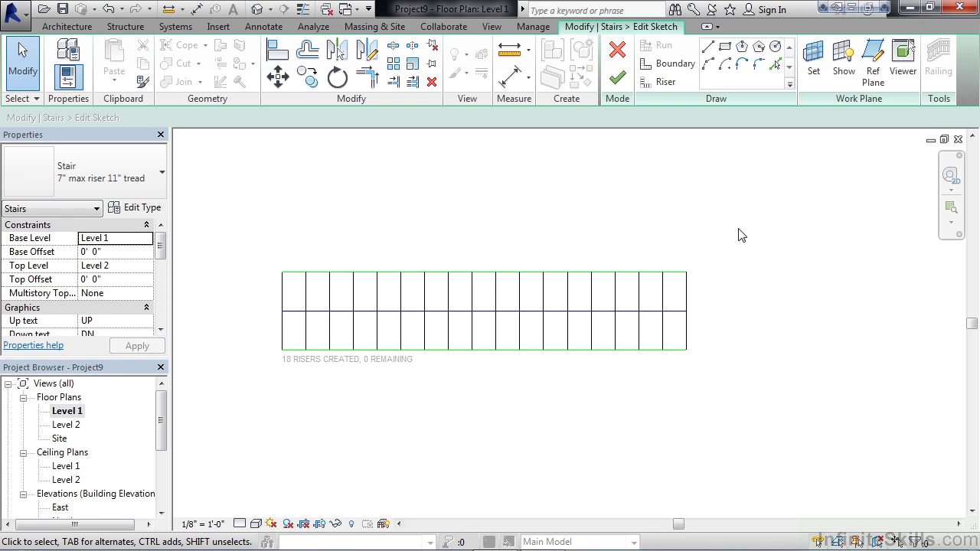
{"action": "left_click", "coordinate": [618, 80]}
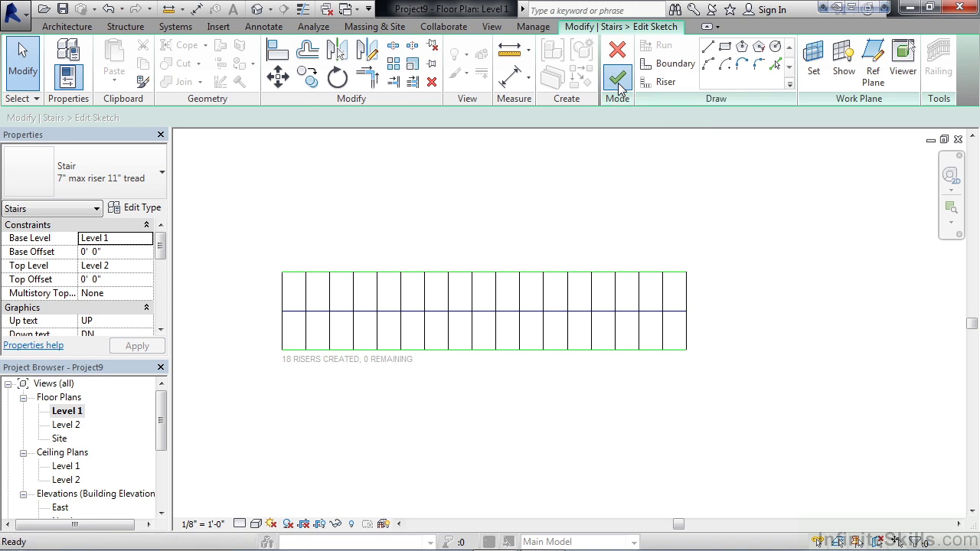
{"action": "left_click", "coordinate": [770, 249]}
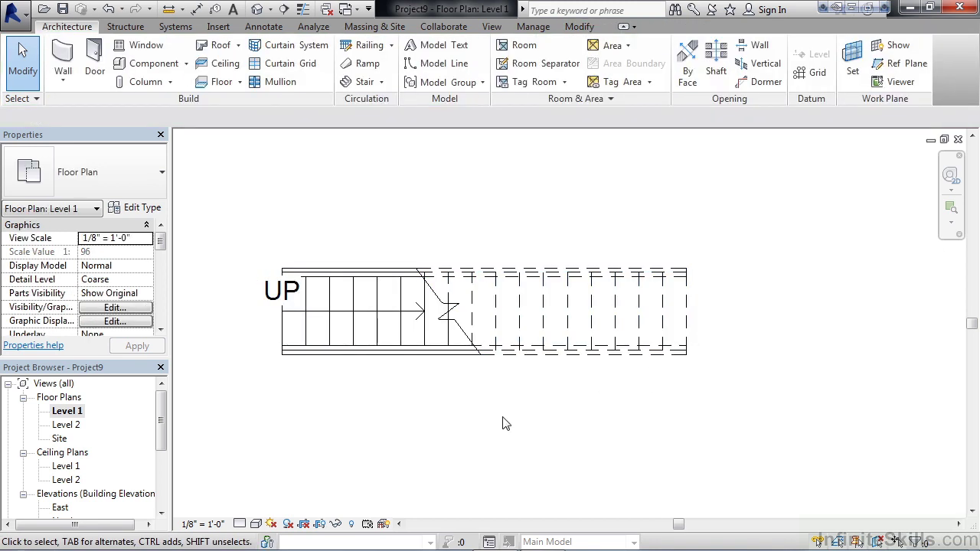
{"action": "scroll", "coordinate": [505, 421], "scroll_direction": "down", "scroll_amount": 1}
{"action": "scroll", "coordinate": [505, 421], "scroll_direction": "up", "scroll_amount": 1}
{"action": "middle_click_drag", "start_coordinate": [513, 418], "coordinate": [556, 347]}
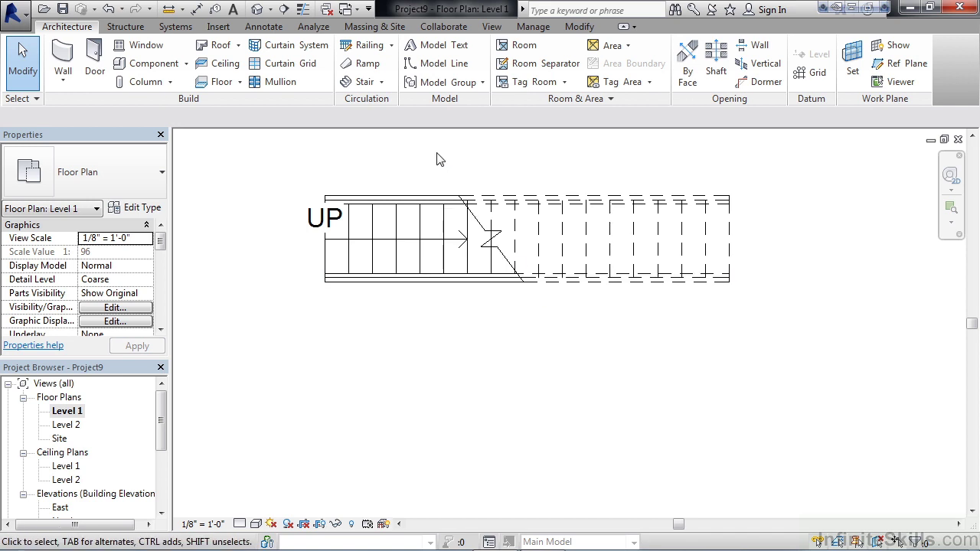
Using Stair by Component, place an 18-riser straight run below the first stair
{"action": "left_click", "coordinate": [381, 82]}
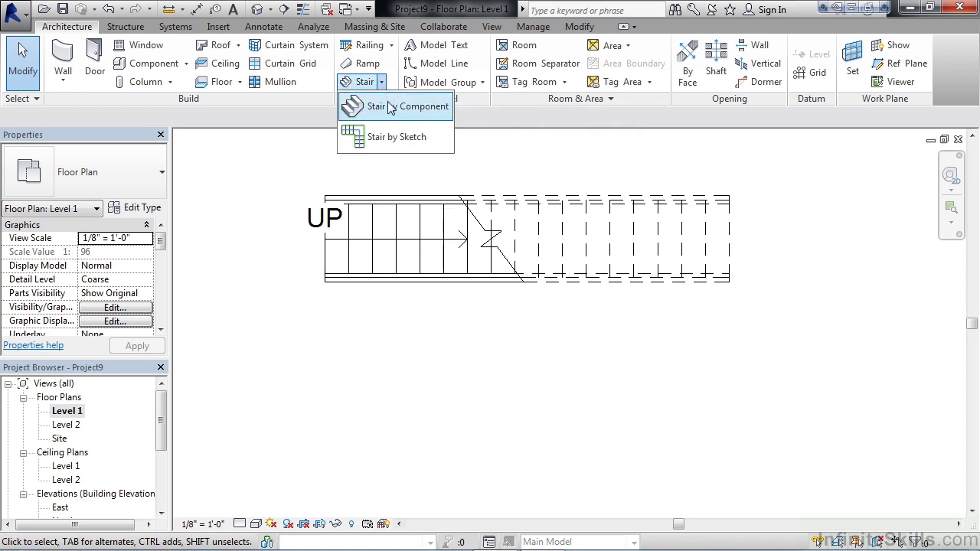
{"action": "left_click", "coordinate": [390, 107]}
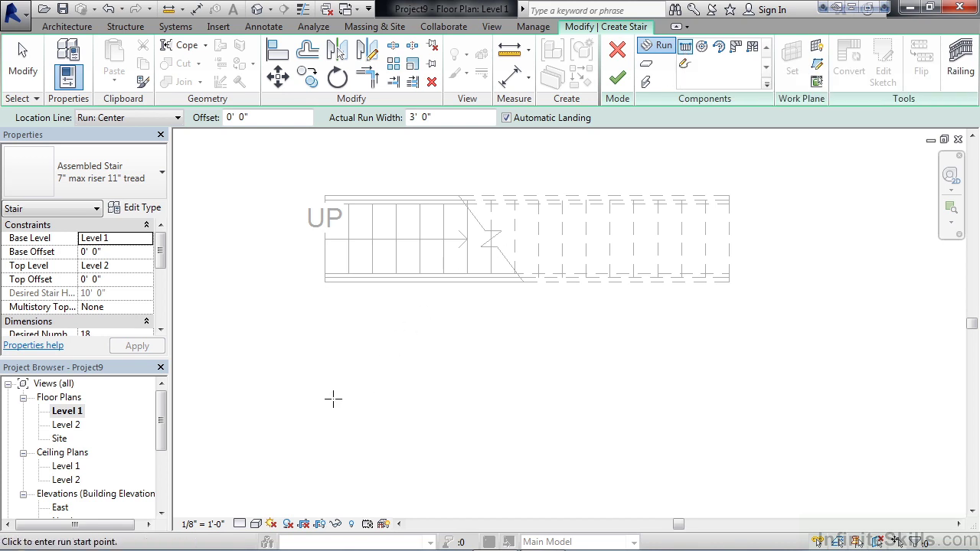
{"action": "left_click", "coordinate": [333, 398]}
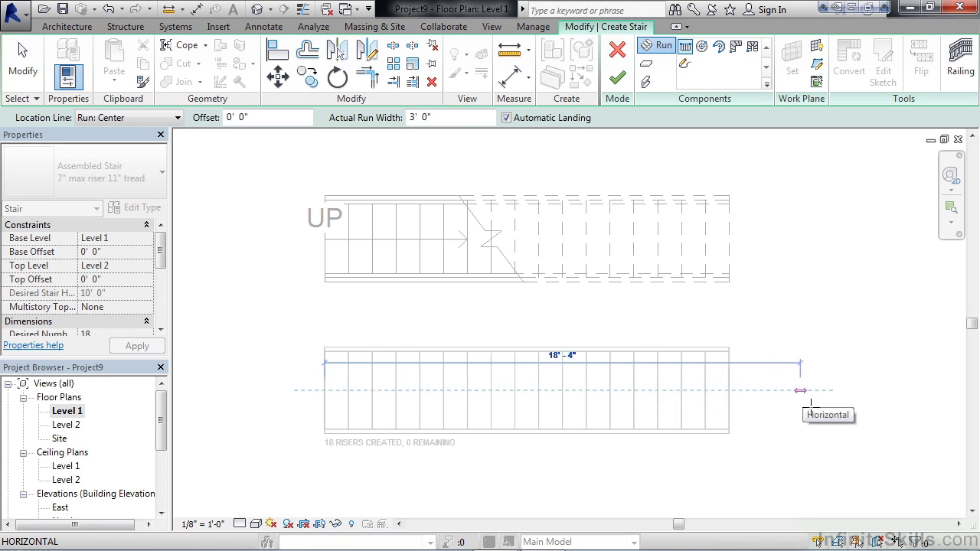
{"action": "left_click", "coordinate": [800, 391]}
{"action": "key", "text": "Escape"}
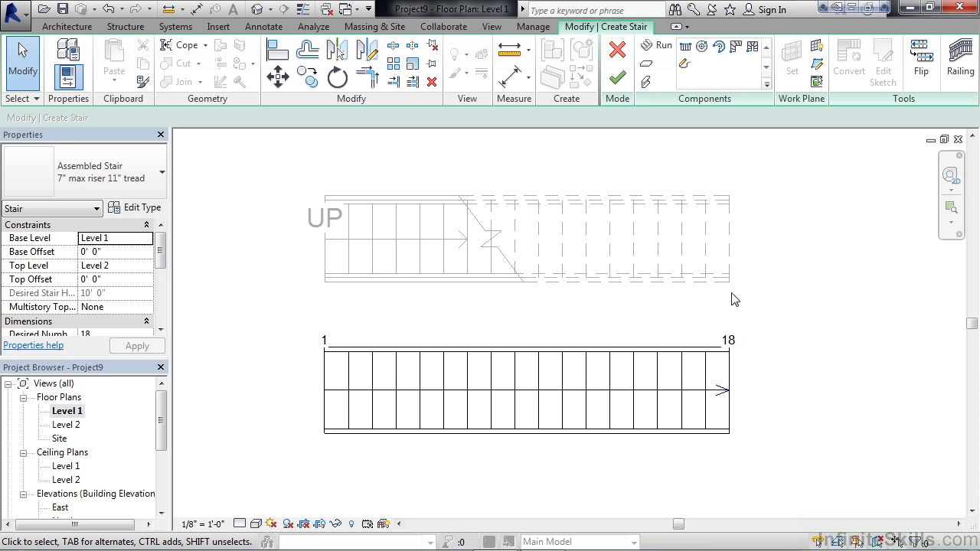
Finish the Assembled Stair, review the upper stair's sketch unchanged, then select the lower stair
{"action": "left_click", "coordinate": [618, 83]}
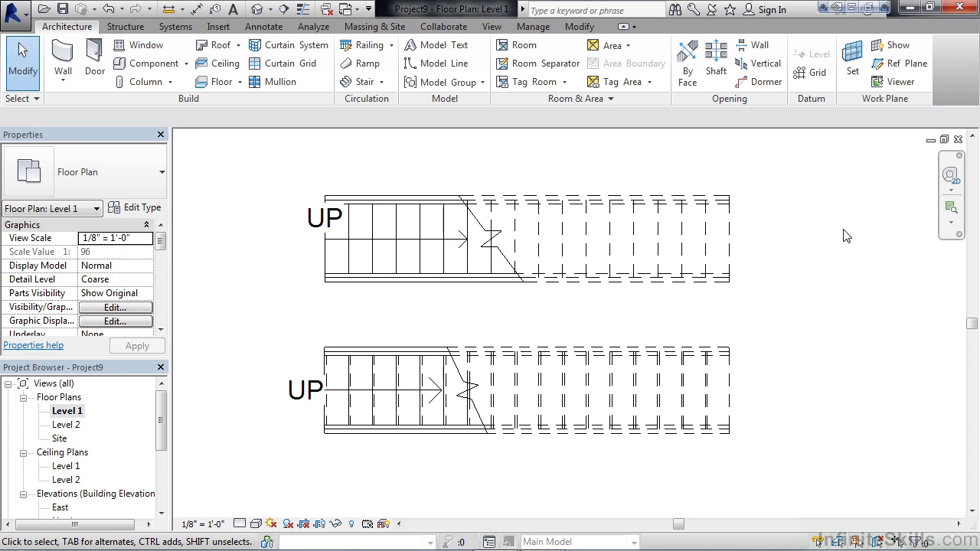
{"action": "left_click", "coordinate": [708, 269]}
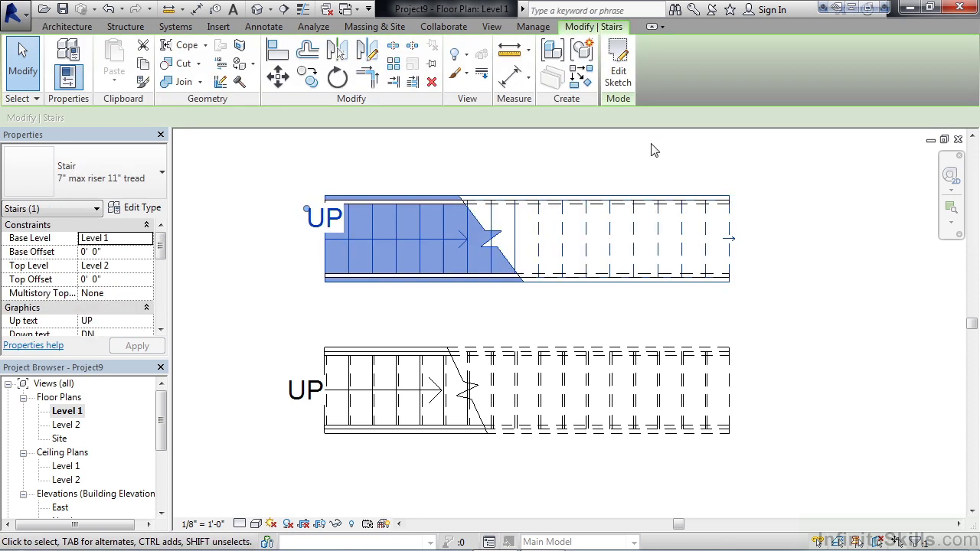
{"action": "left_click", "coordinate": [622, 89]}
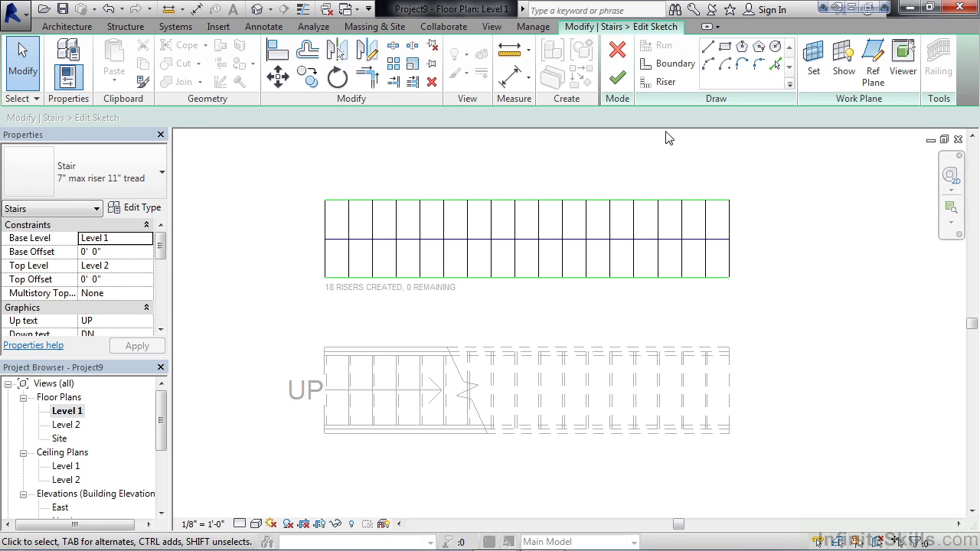
{"action": "left_click", "coordinate": [617, 53]}
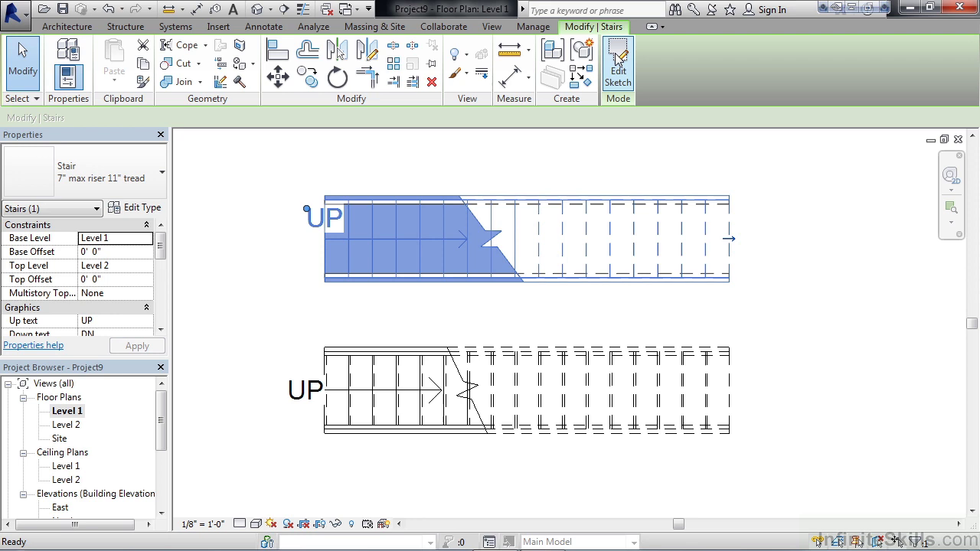
{"action": "left_click", "coordinate": [777, 345]}
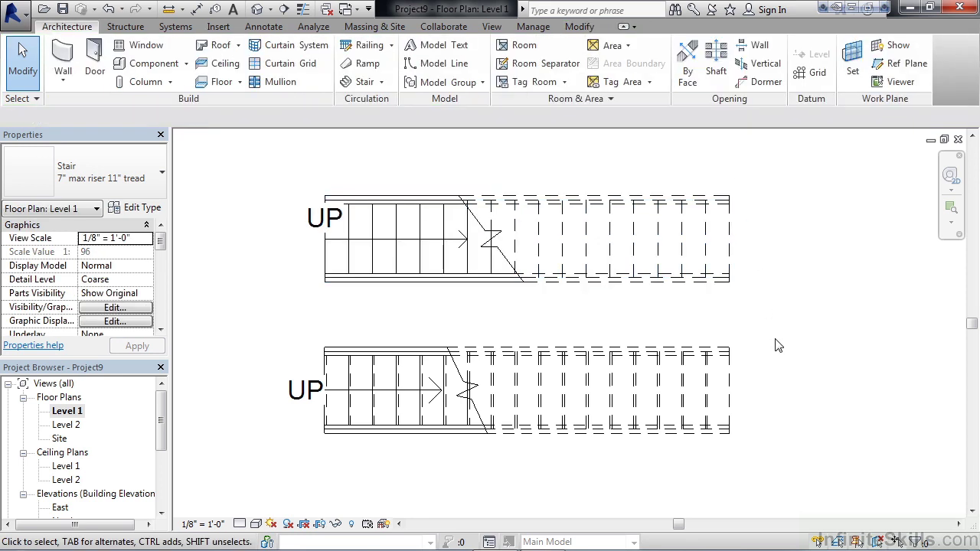
{"action": "left_click", "coordinate": [710, 379]}
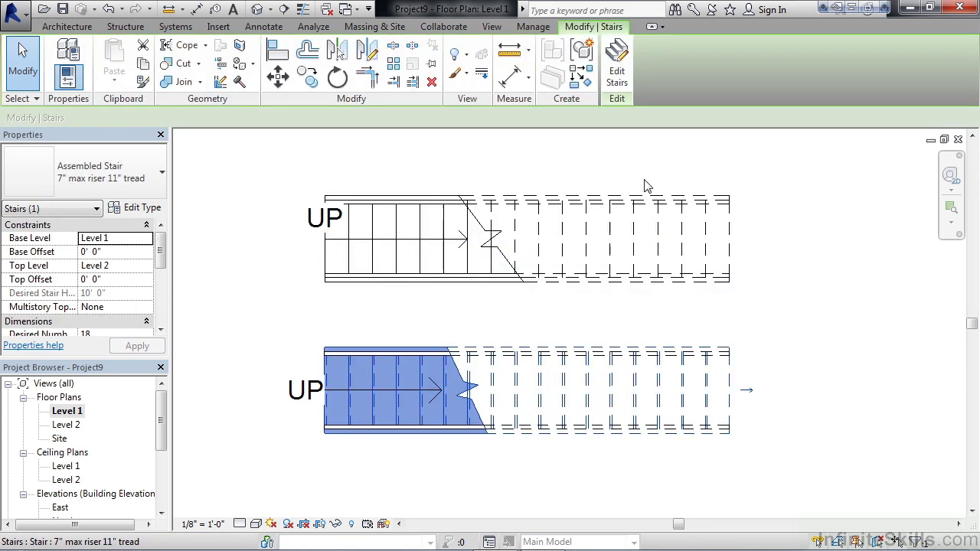
In Edit Stairs, convert the lower stair's 18-riser run to a sketch run, then finish its sketch
{"action": "left_click", "coordinate": [617, 77]}
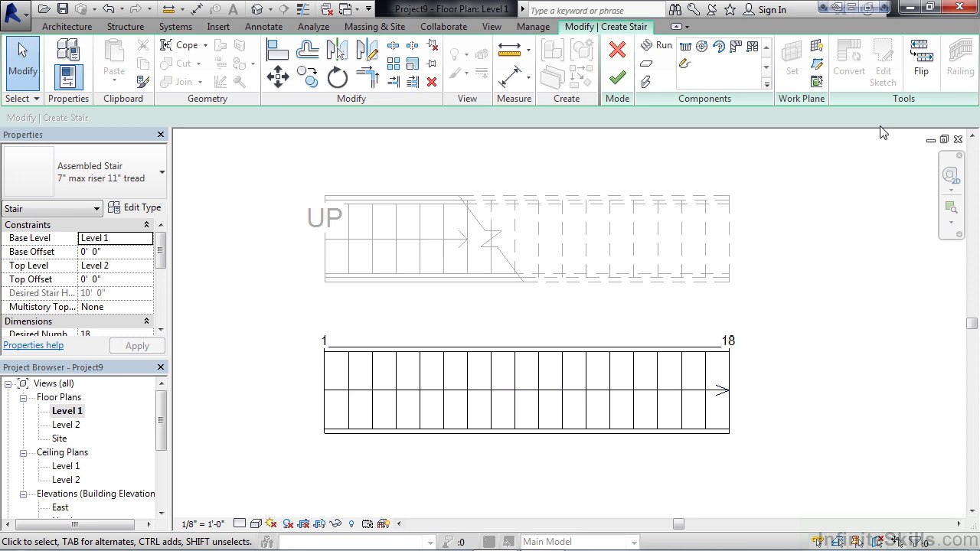
{"action": "left_click", "coordinate": [702, 368]}
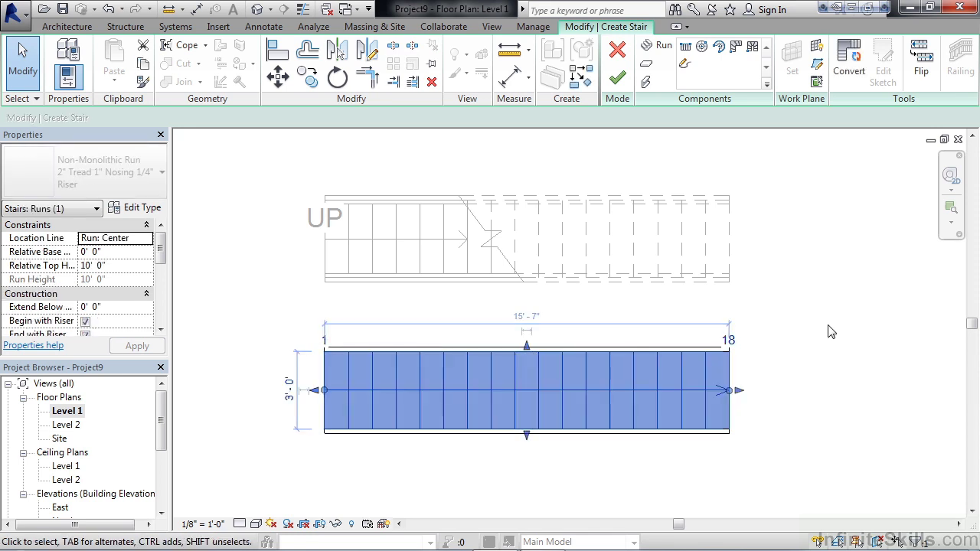
{"action": "left_click", "coordinate": [850, 73]}
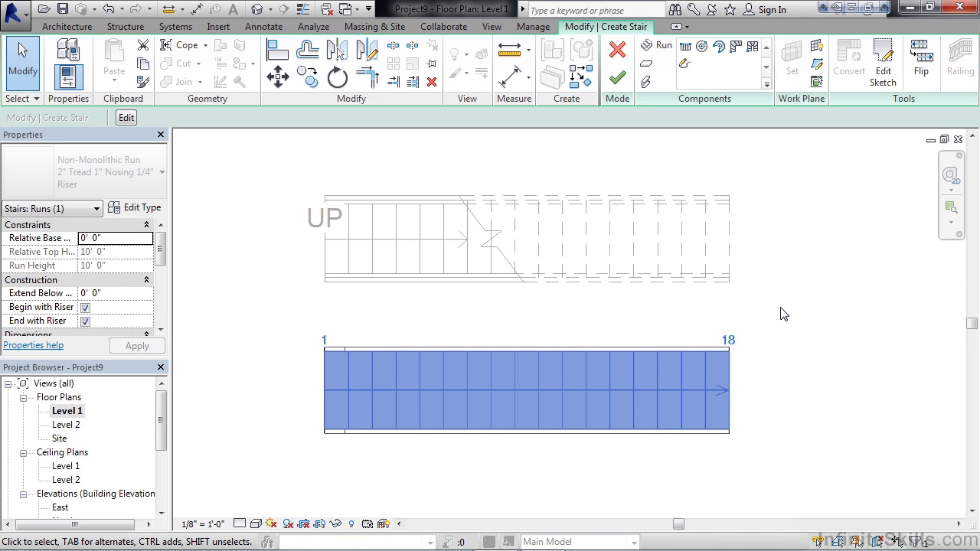
{"action": "left_click", "coordinate": [884, 73]}
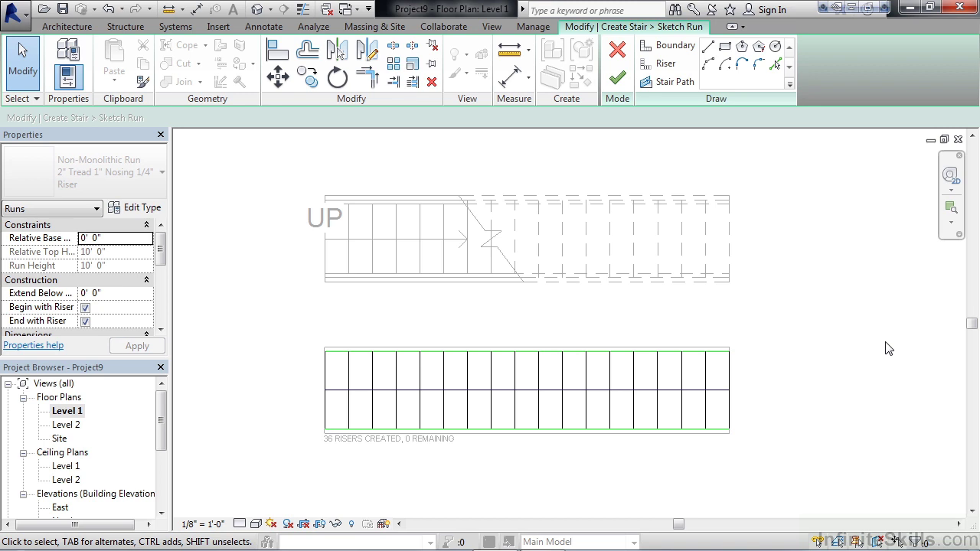
{"action": "left_click", "coordinate": [617, 78]}
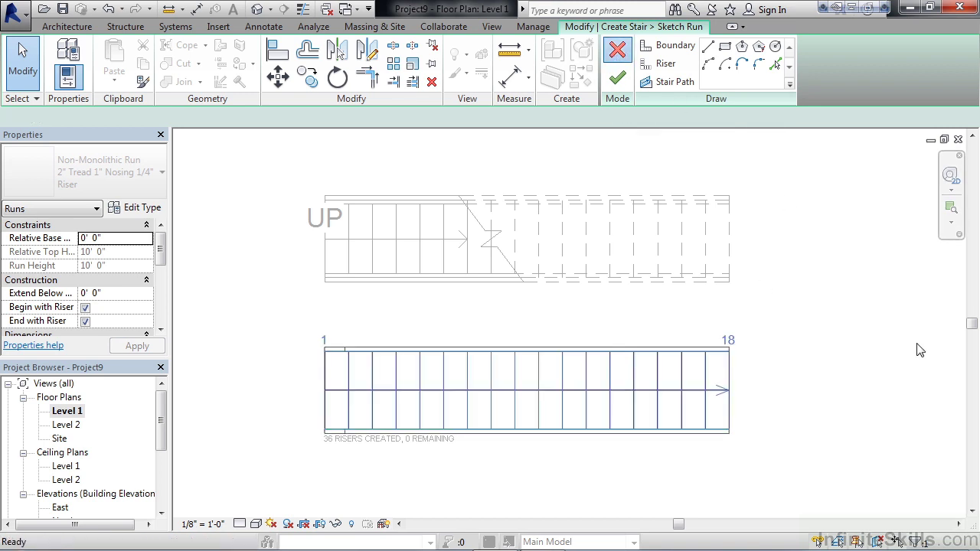
{"action": "left_click", "coordinate": [856, 337]}
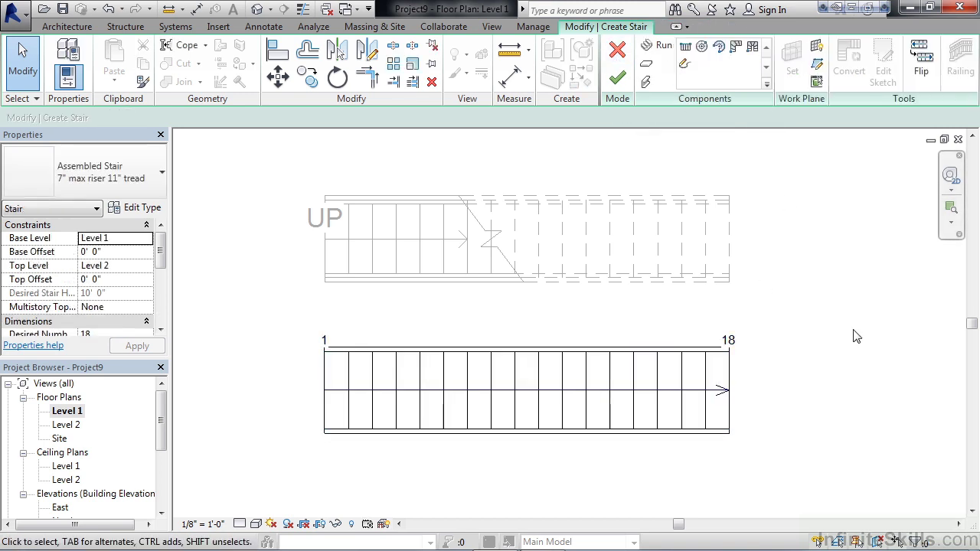
Cancel the stair edit mode and confirm Yes to discard the lower stair's changes
{"action": "left_click", "coordinate": [617, 50]}
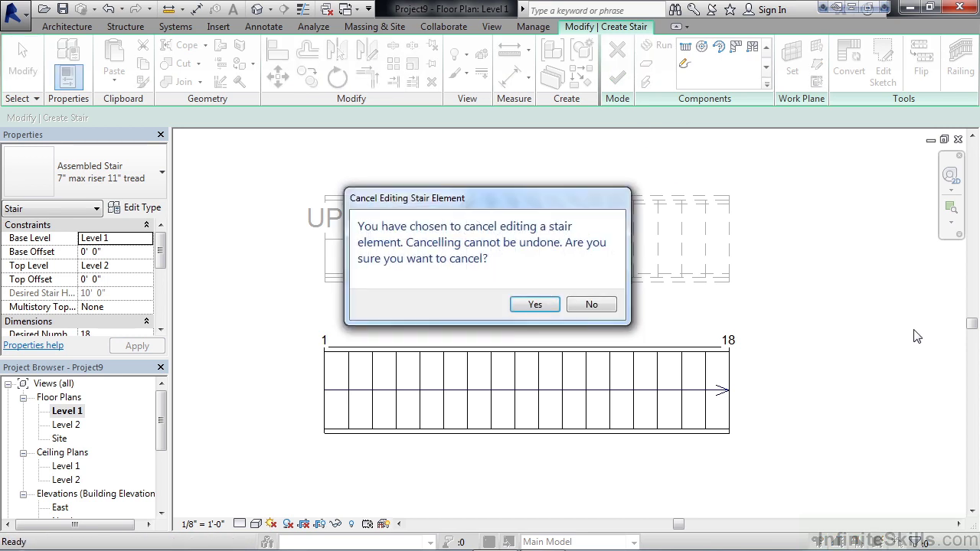
{"action": "left_click", "coordinate": [534, 304]}
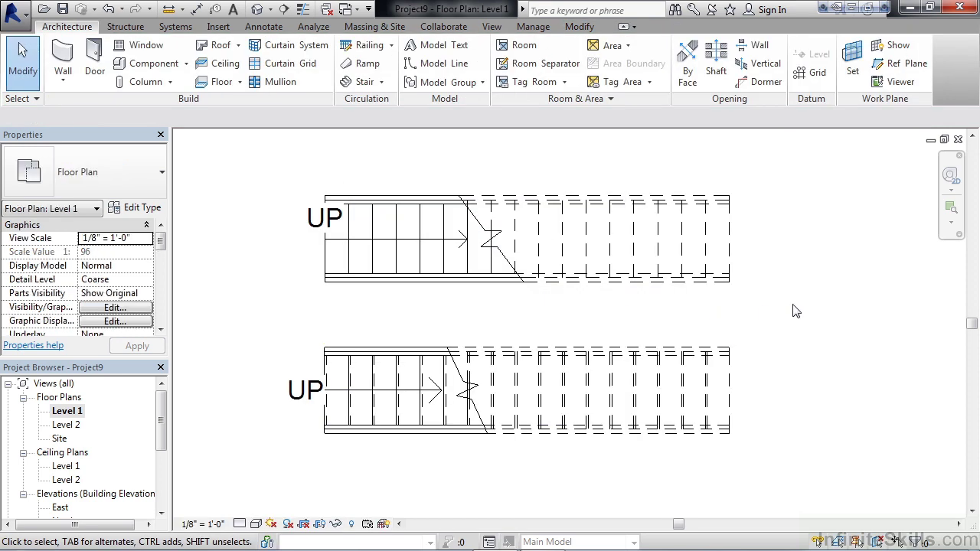